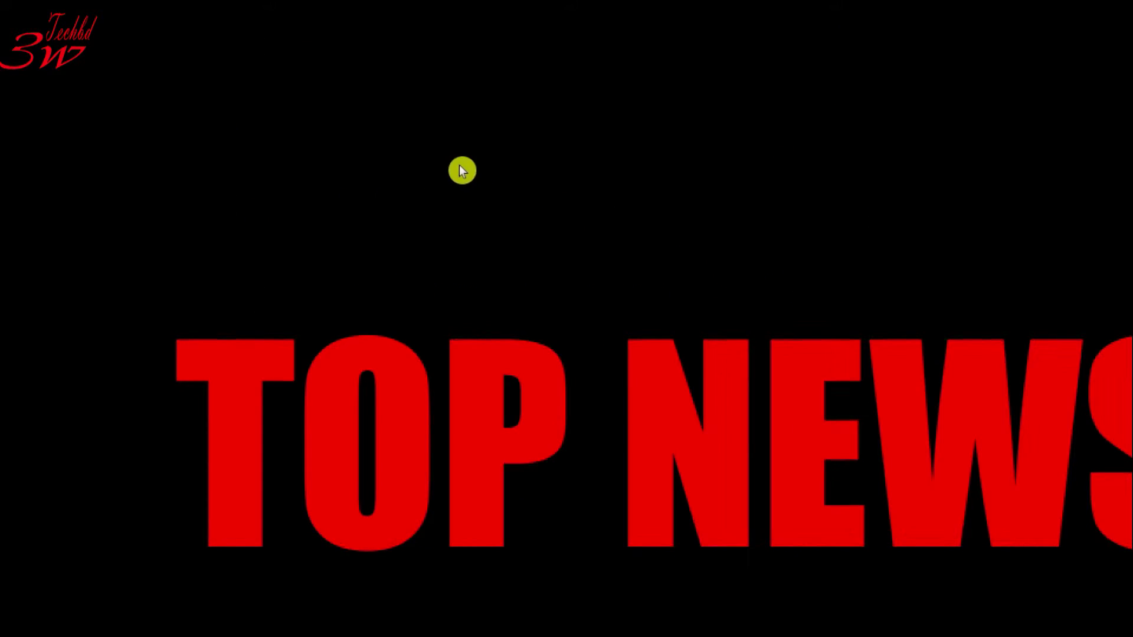
Create a new text document on the desktop and rename it Voice.vbs
right_click(459, 166)
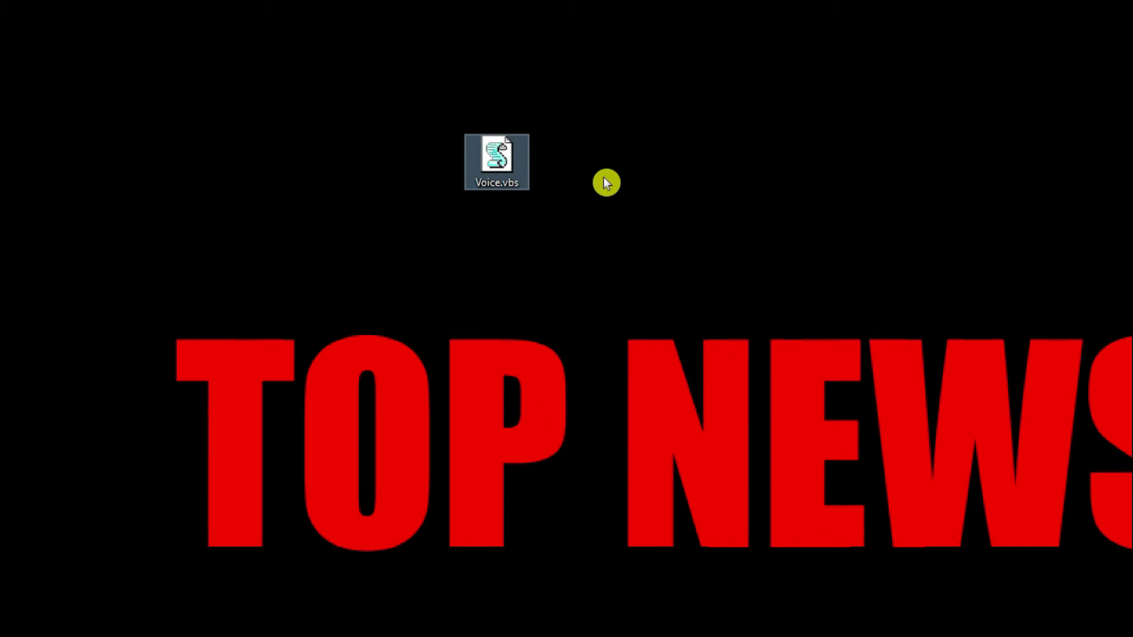
Paste the four-line 'Welcome Top News 24 Online' speech script into Voice.vbs and save it
right_click(496, 147)
click(556, 180)
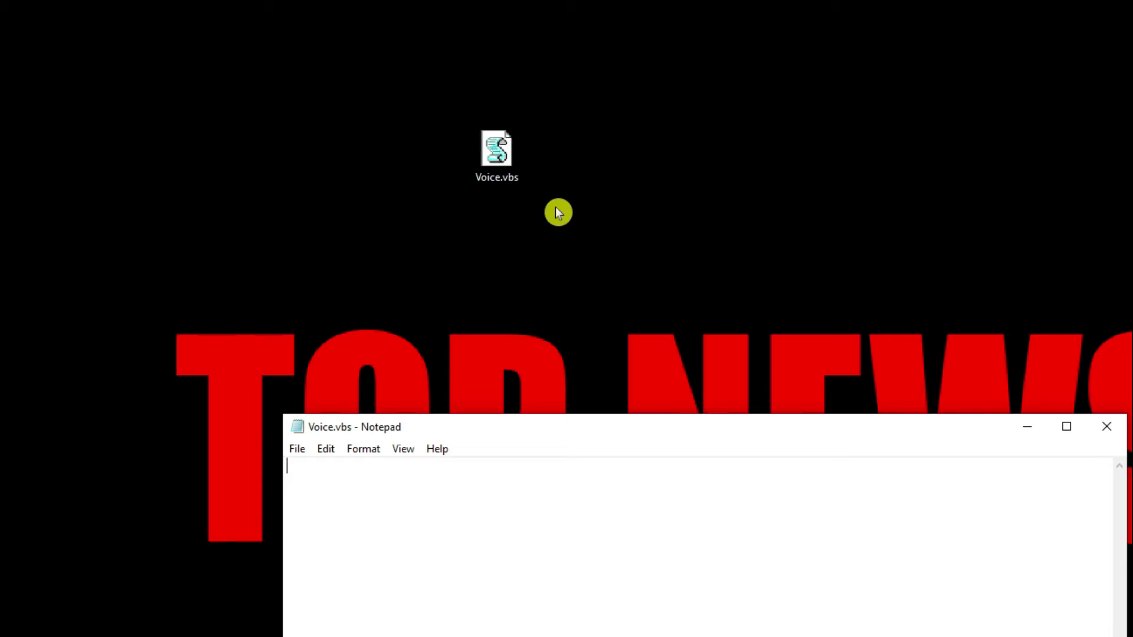
text(Dim speaks, speech speaks="Welcome Top News 24 Online" Set speech=CreateObject("sapi.spvoice") speech.Speak speaks)
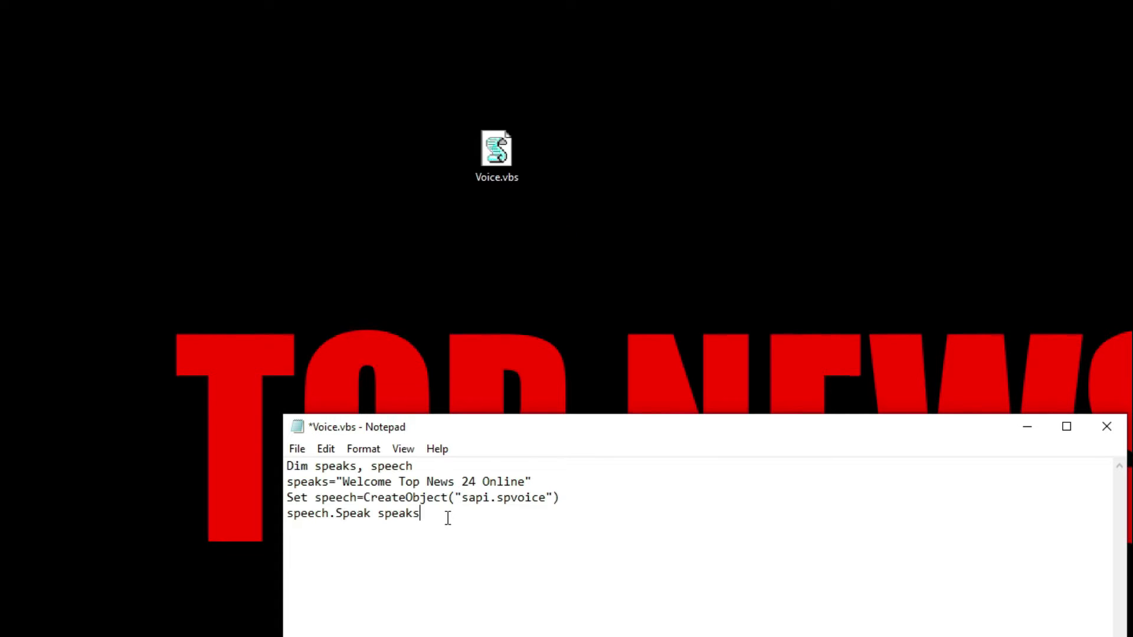
mouse_move(700, 427)
mouse_down()
mouse_move(678, 214)
mouse_move(654, 151)
mouse_up()
drag(1075, 513, 1129, 634)
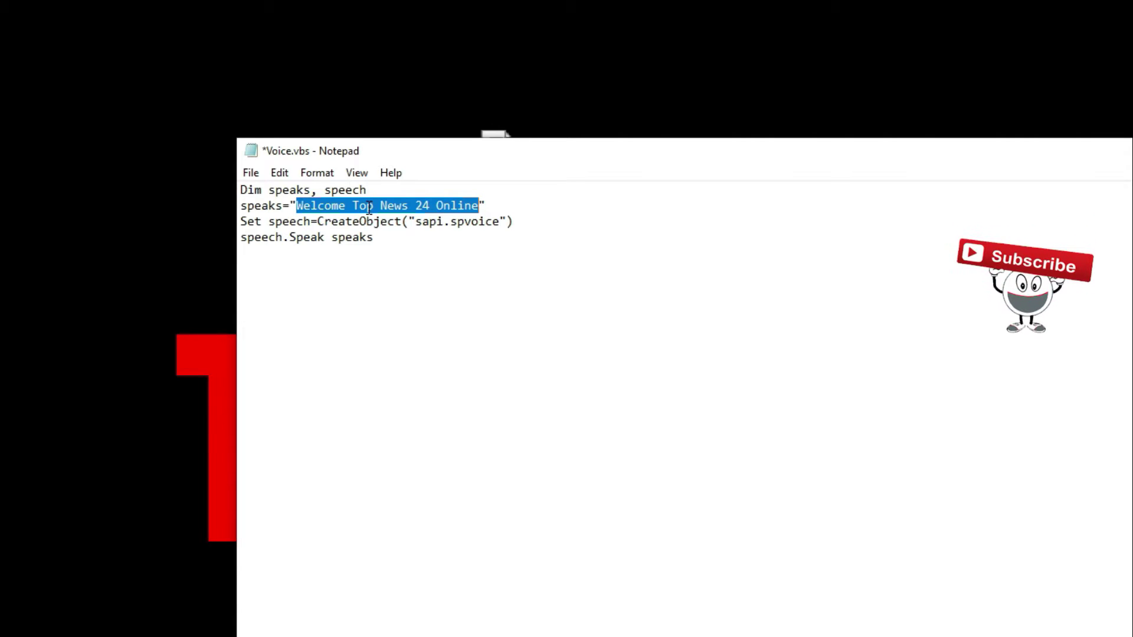
click(410, 250)
key(ctrl+s)
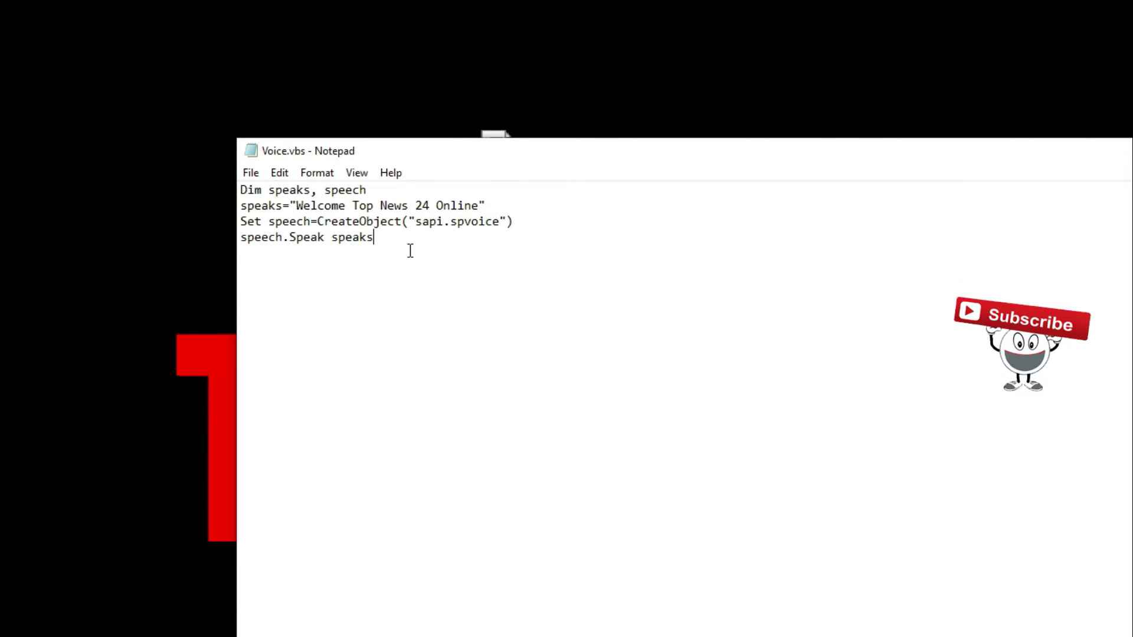
Close Notepad and bring up the Run box to enter shell:startup
click(1121, 151)
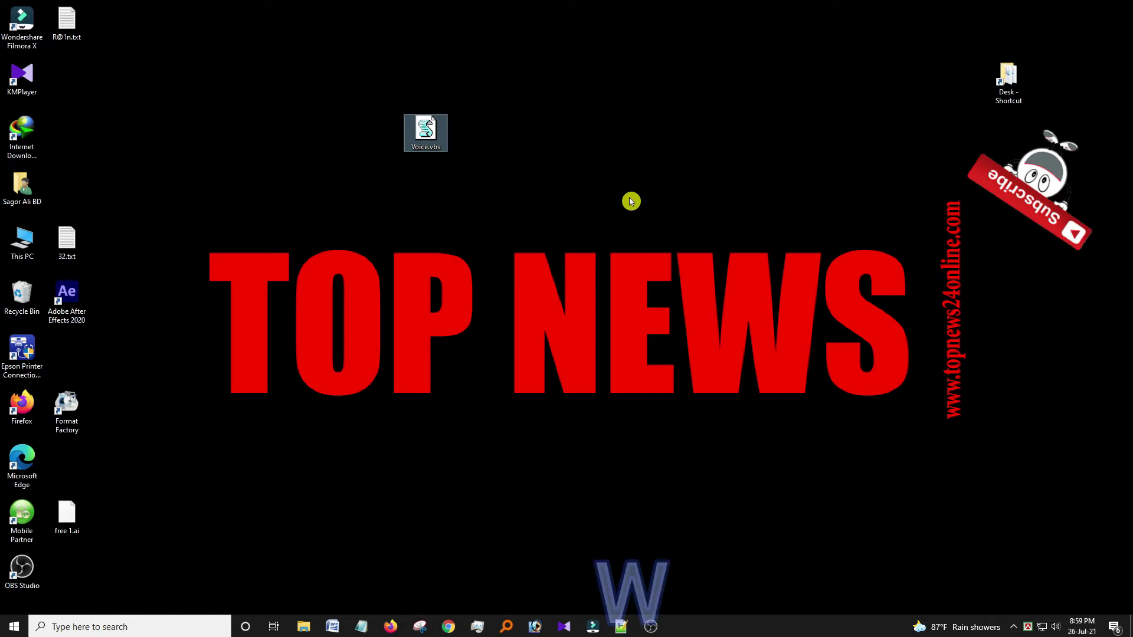
key(super+r)
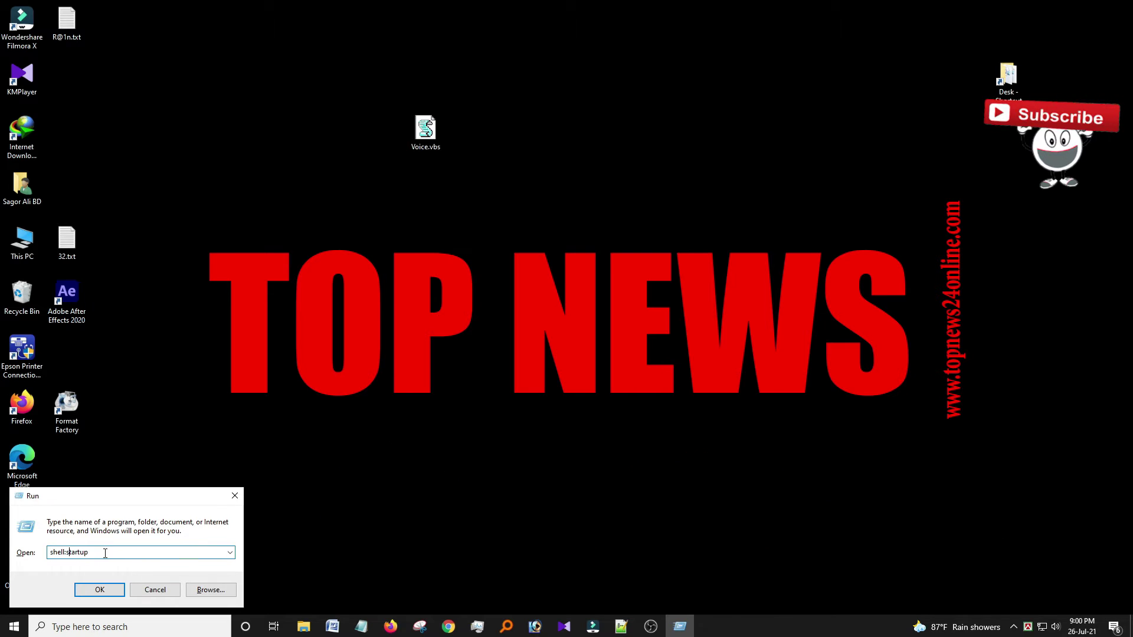
Open the Startup folder, drag Voice.vbs from the desktop into it, and close the folder
click(98, 591)
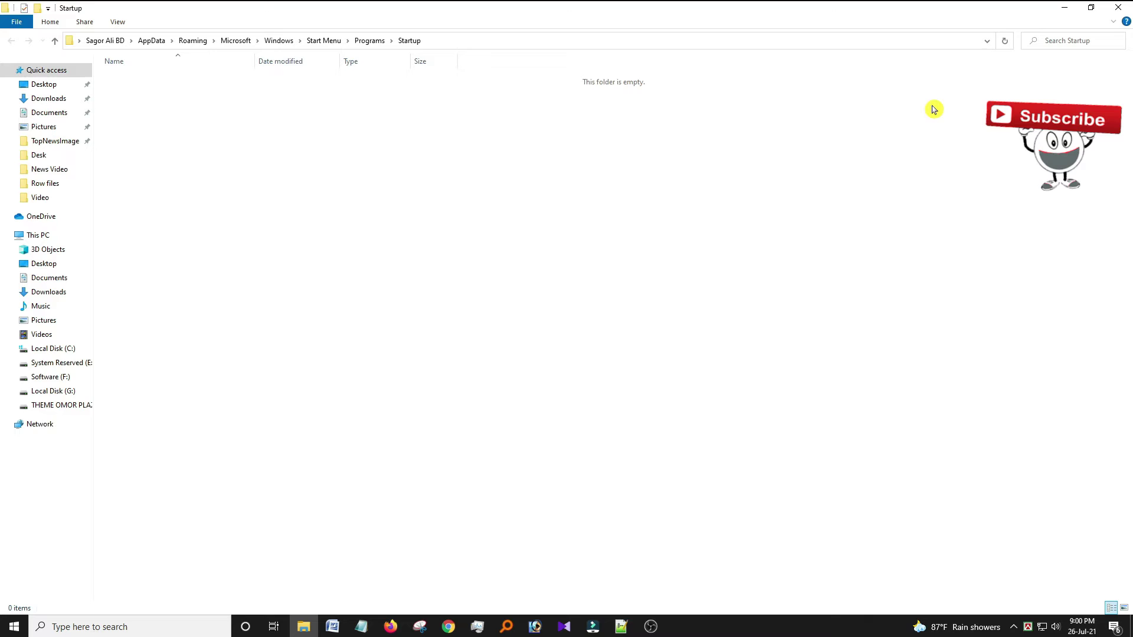
click(1091, 9)
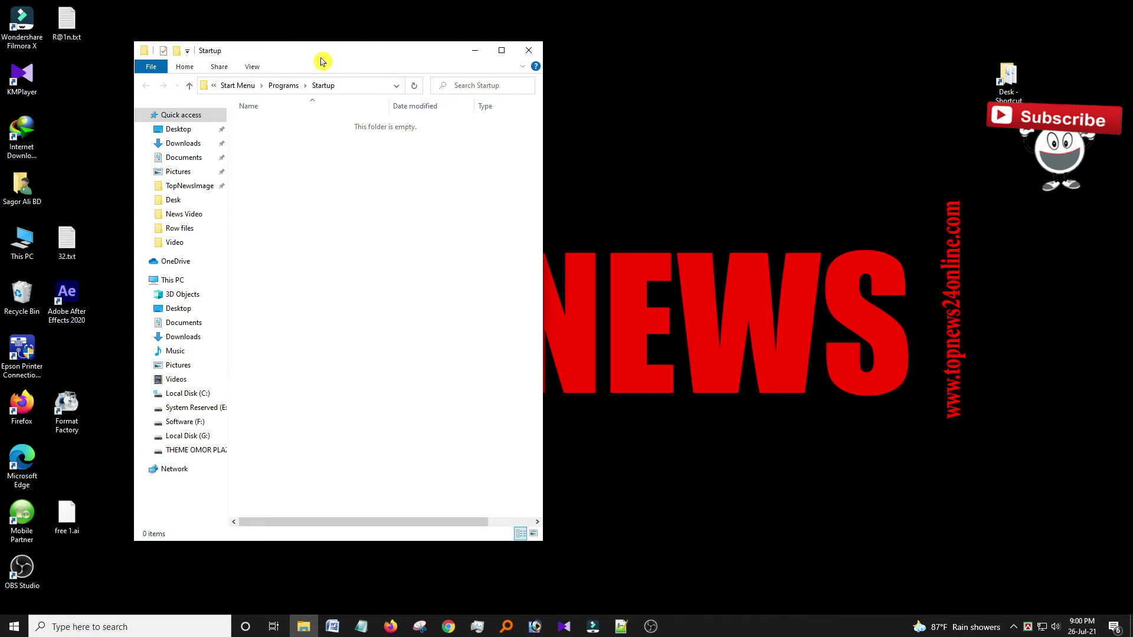
drag(321, 61, 711, 70)
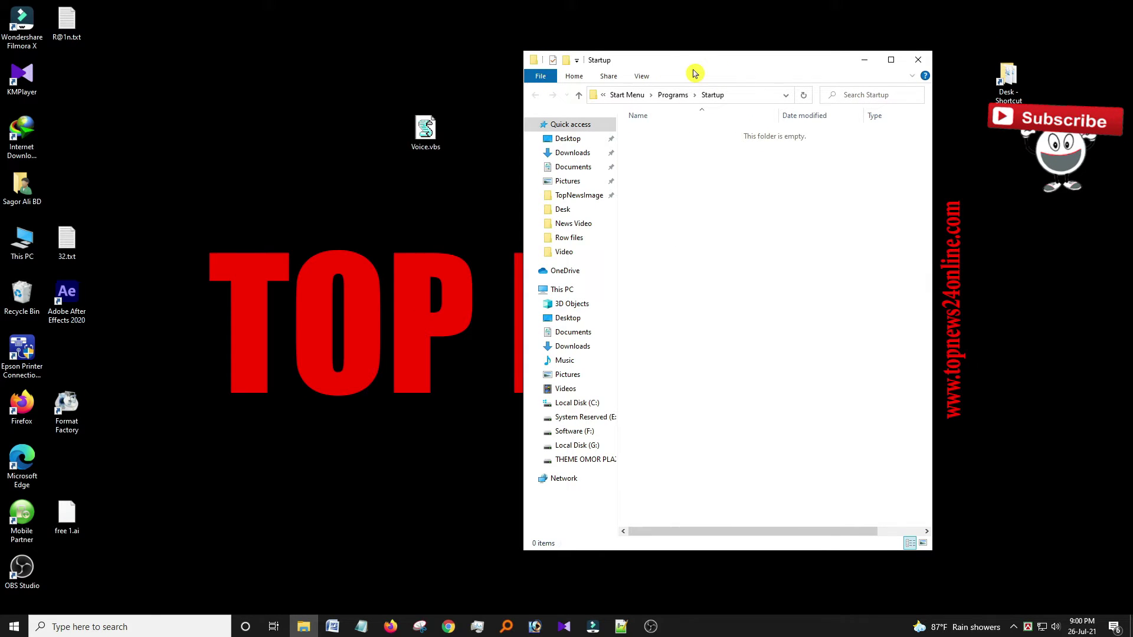
mouse_move(426, 130)
mouse_down()
mouse_move(632, 195)
mouse_move(776, 272)
mouse_up()
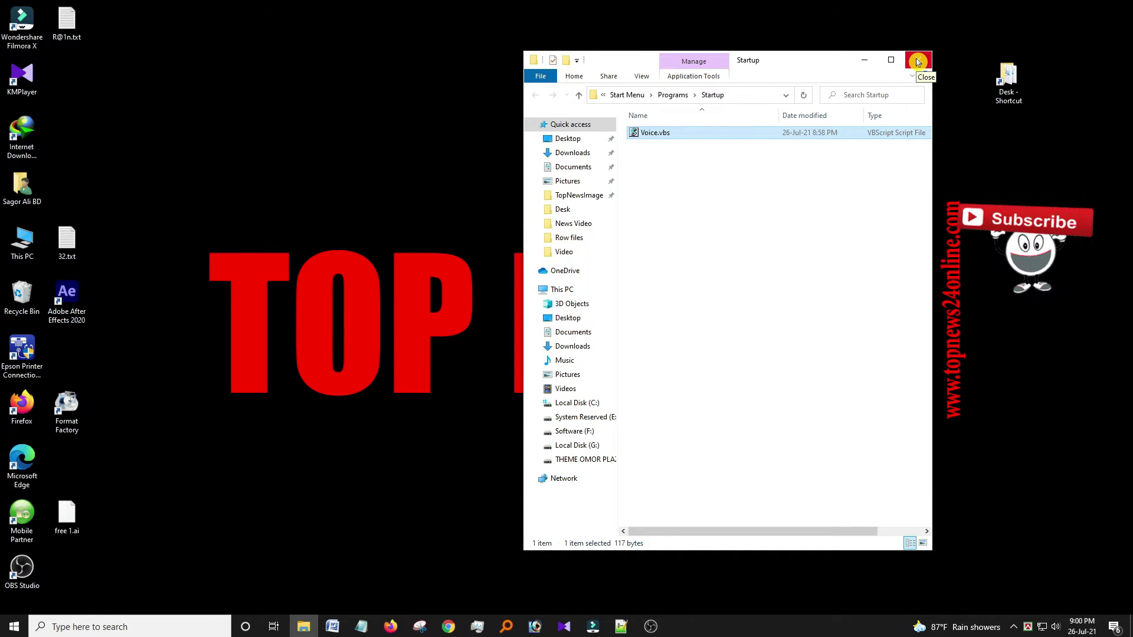
click(918, 62)
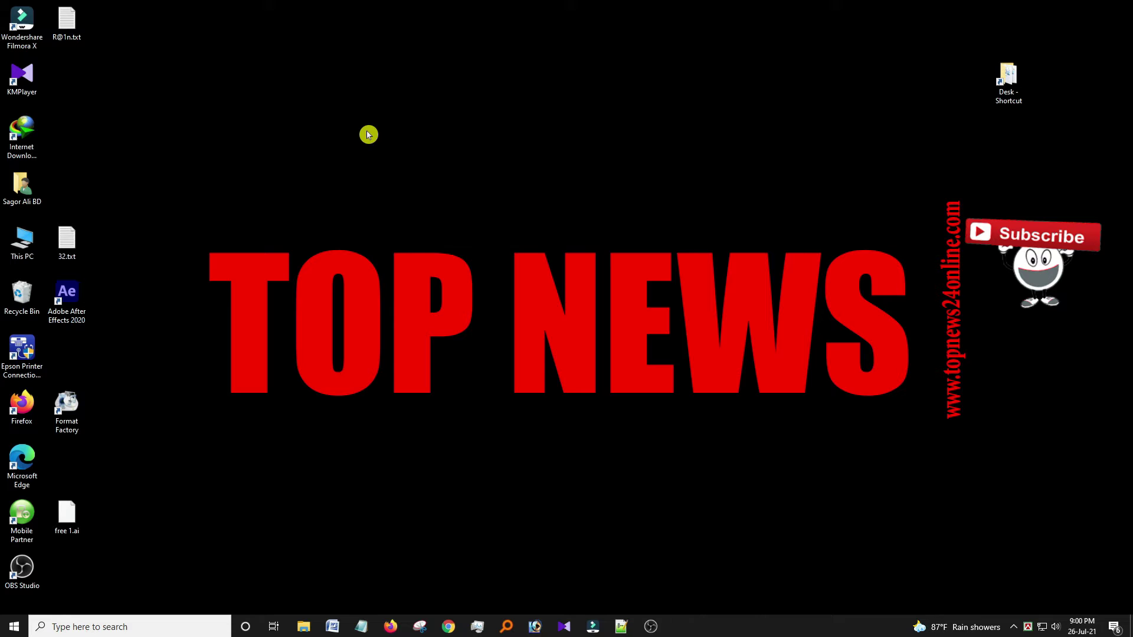
Open Control Panel from Start search and set View by to Large icons
click(12, 629)
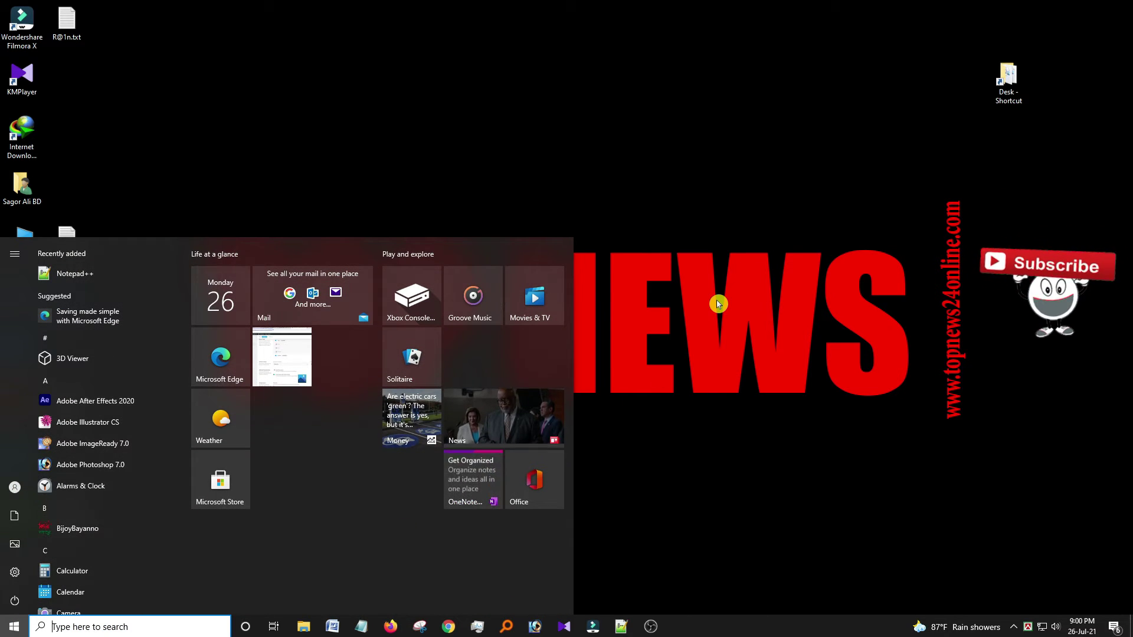
text(co)
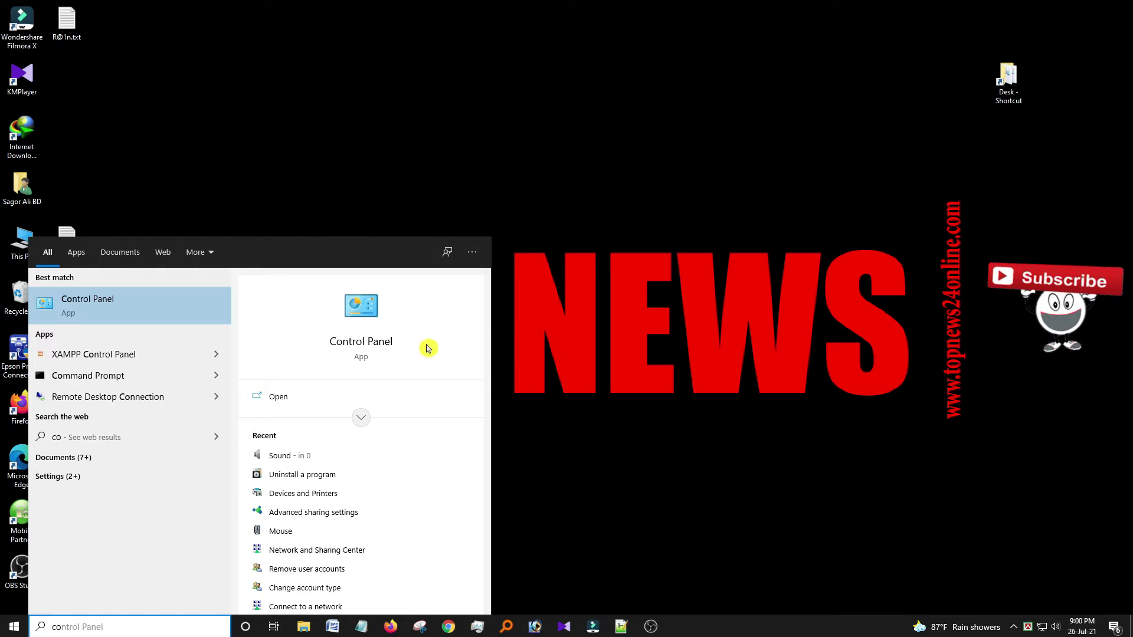
click(180, 313)
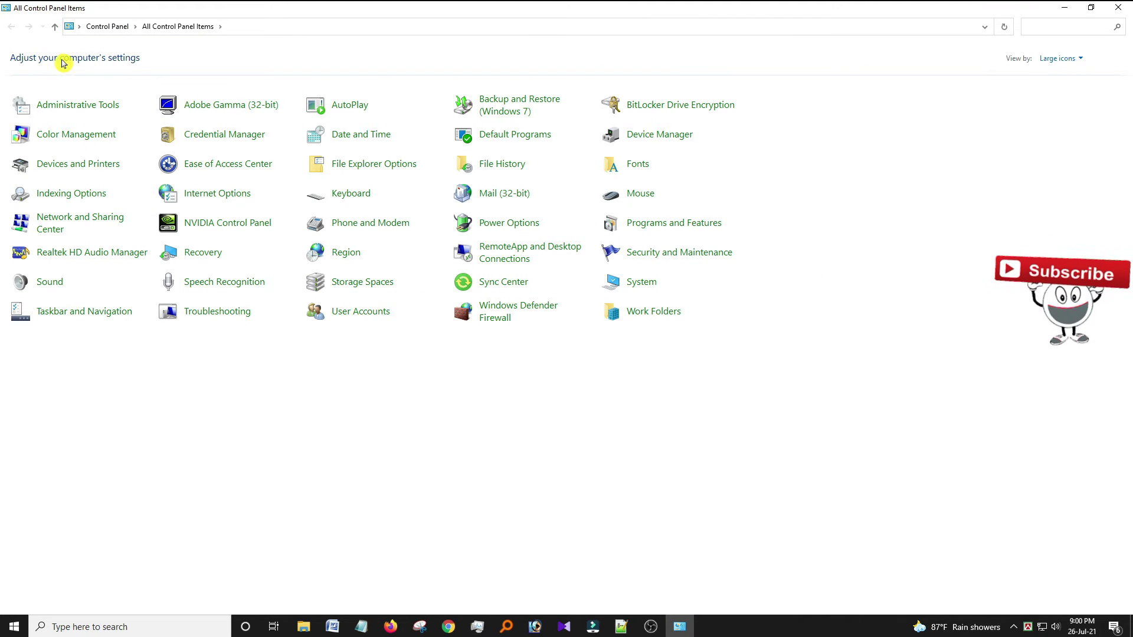
click(52, 28)
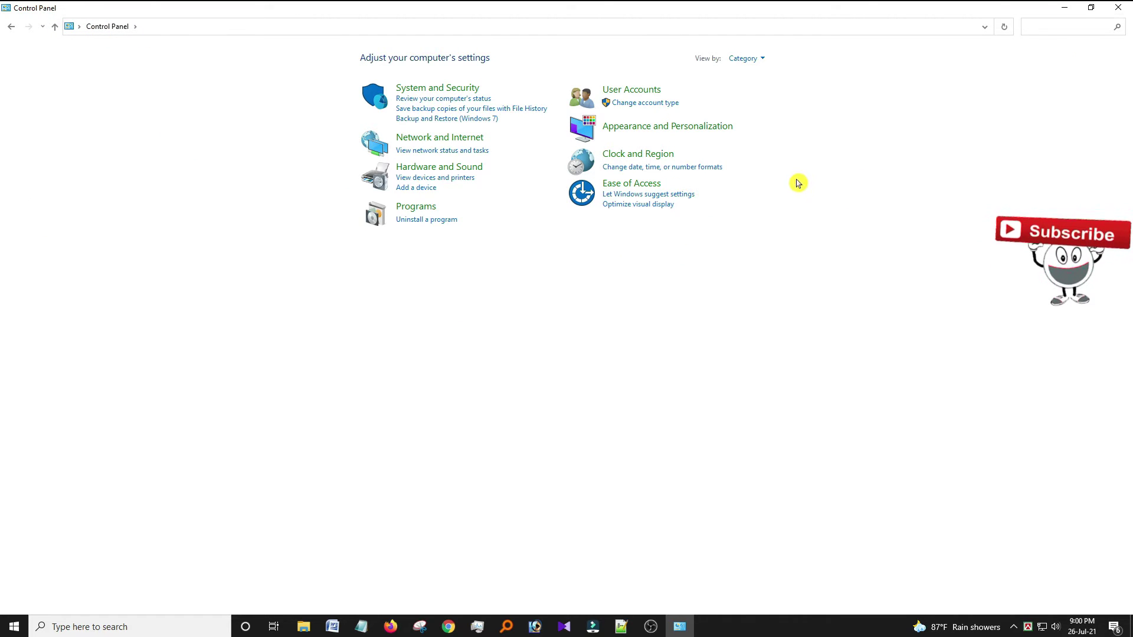
click(765, 61)
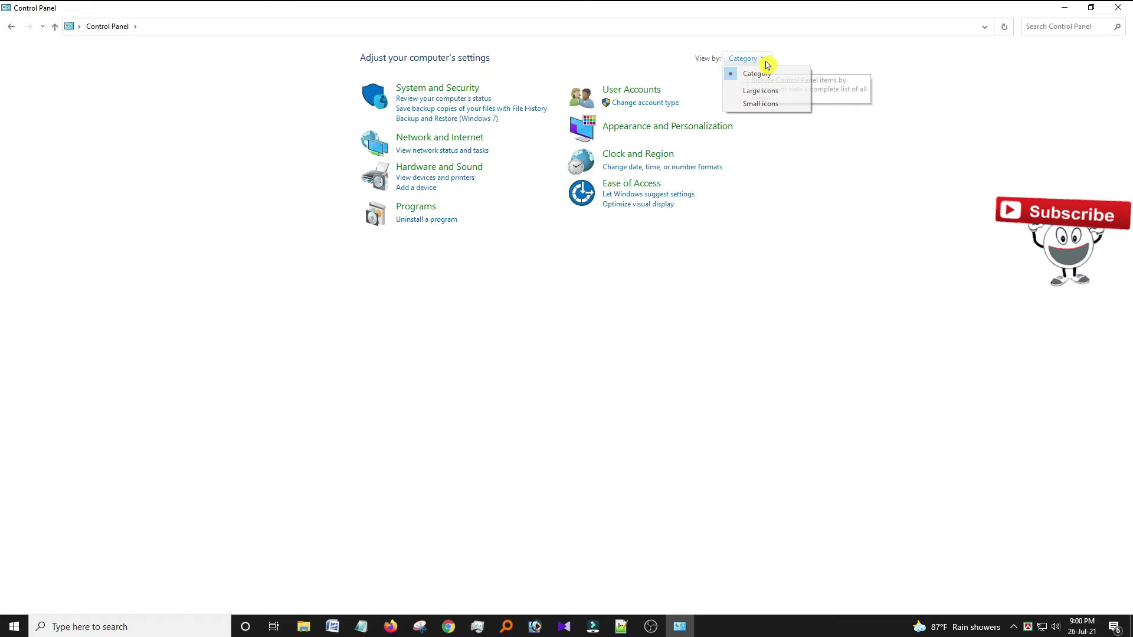
click(765, 90)
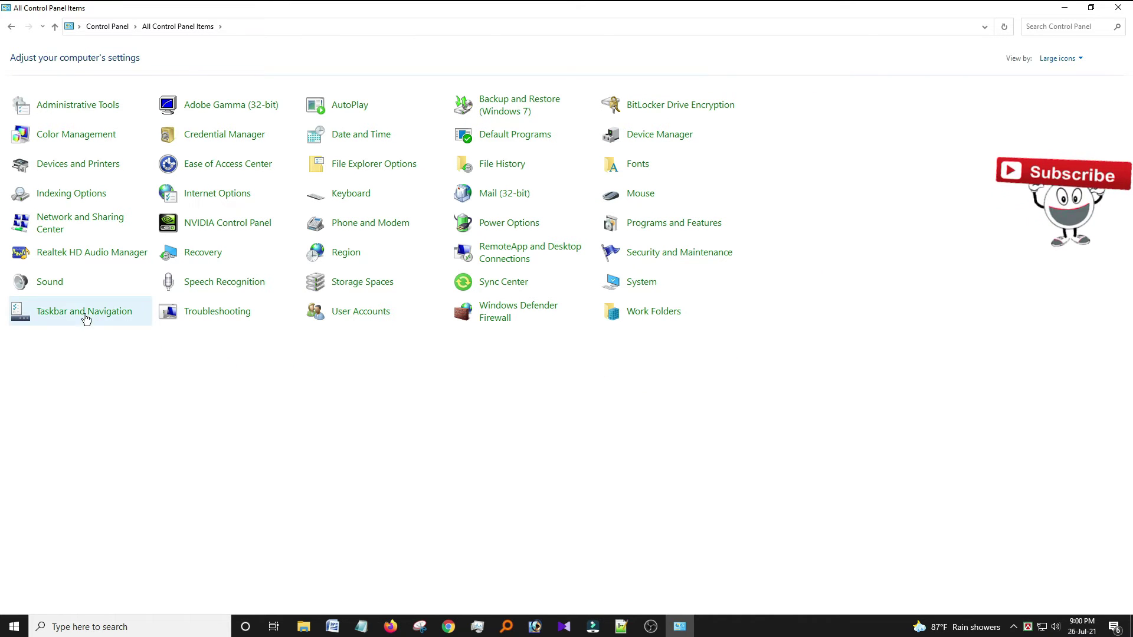
Select the No Sounds scheme on the Sound dialog's Sounds tab and confirm with OK
click(50, 282)
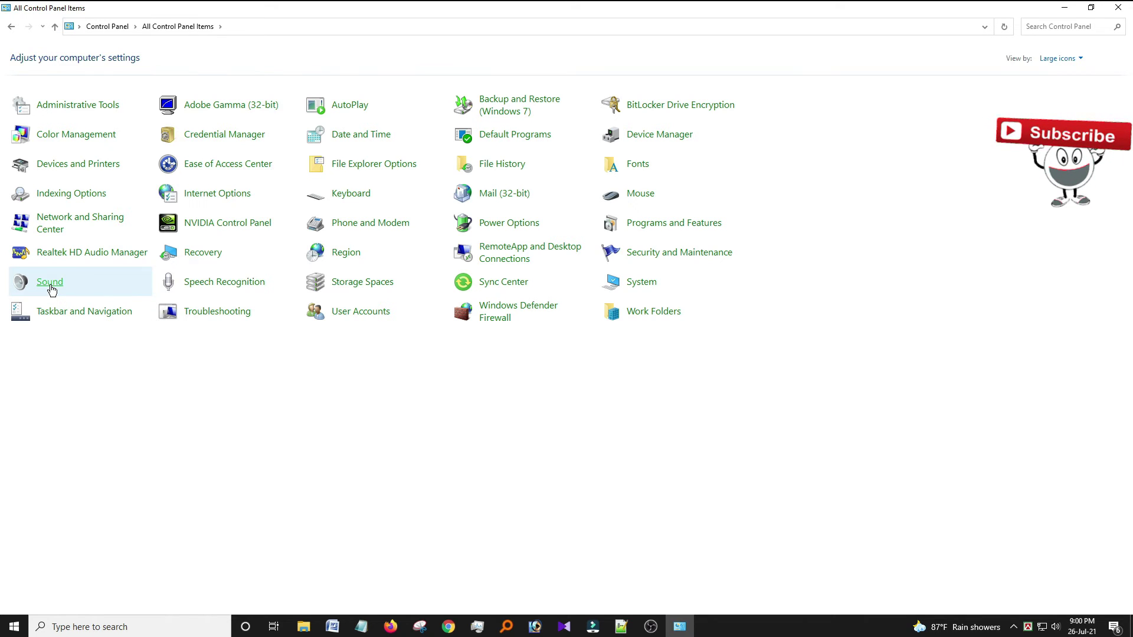
drag(219, 121, 824, 157)
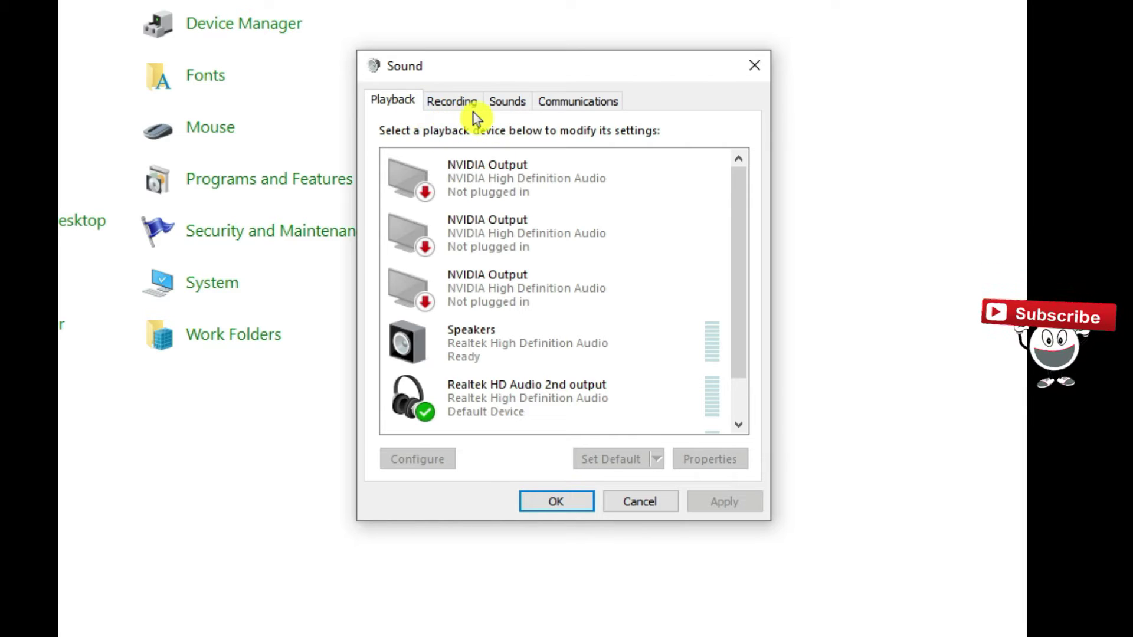
click(508, 103)
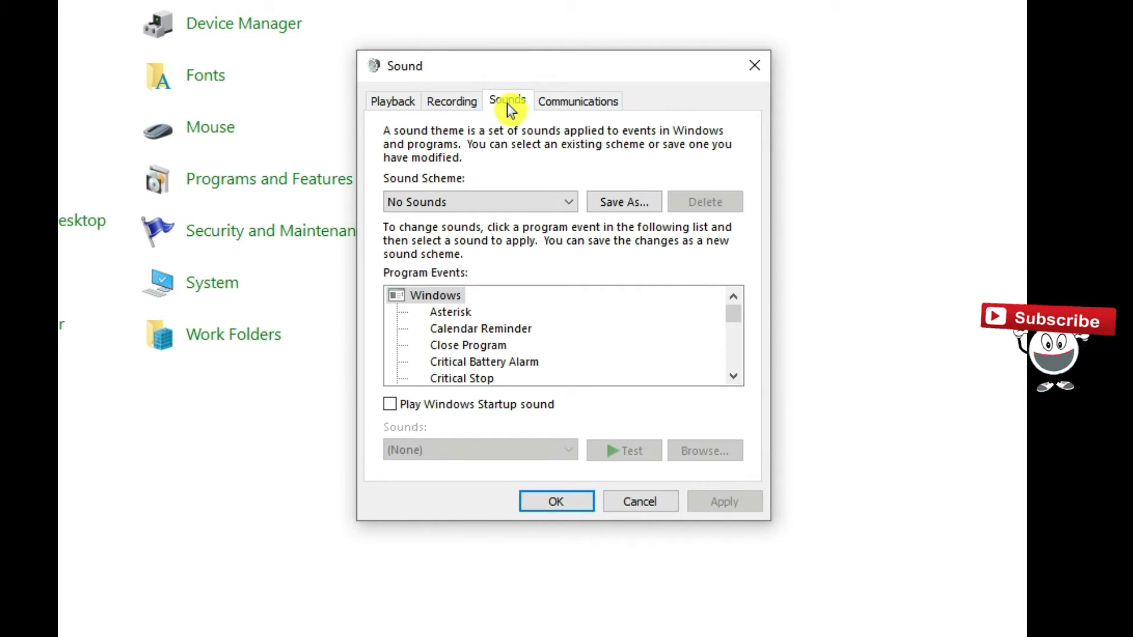
click(512, 197)
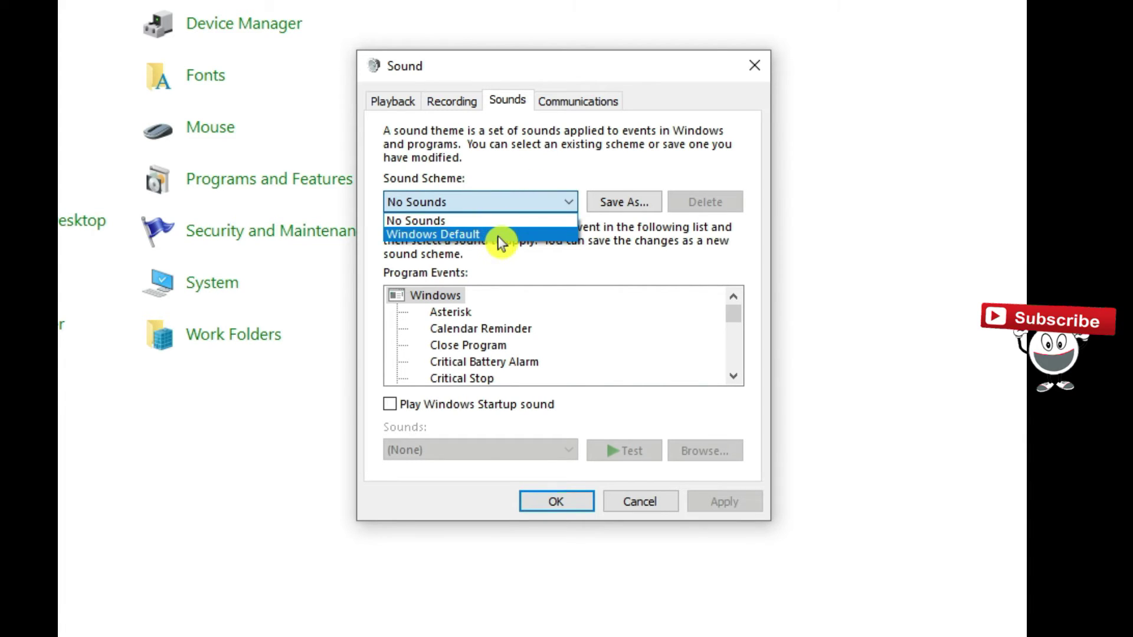
click(497, 235)
click(511, 206)
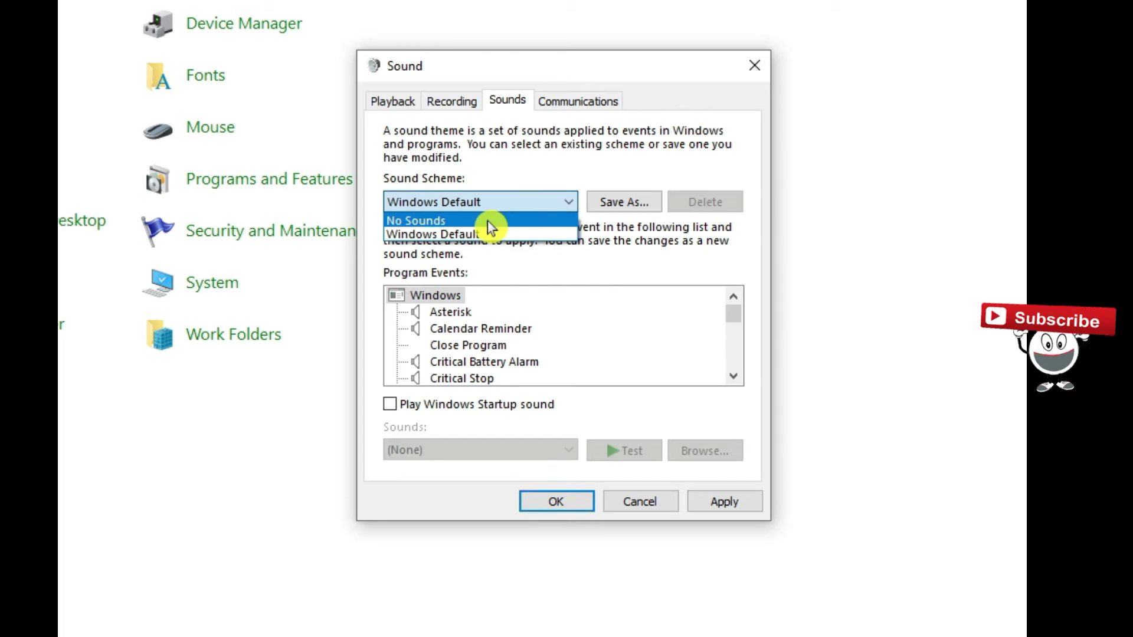
click(487, 221)
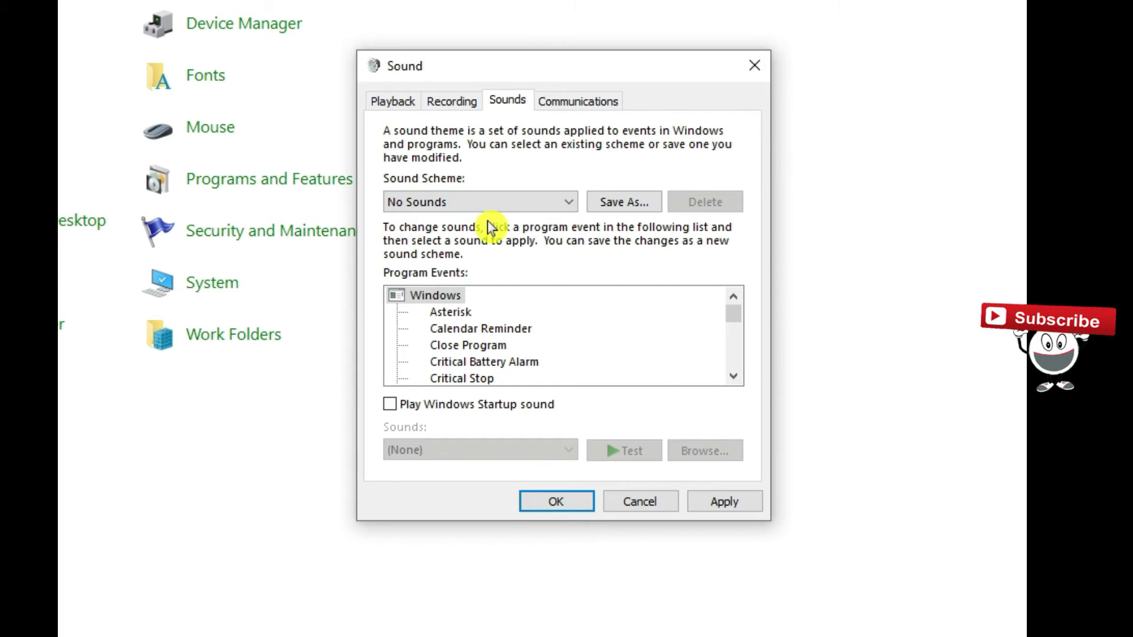
click(580, 502)
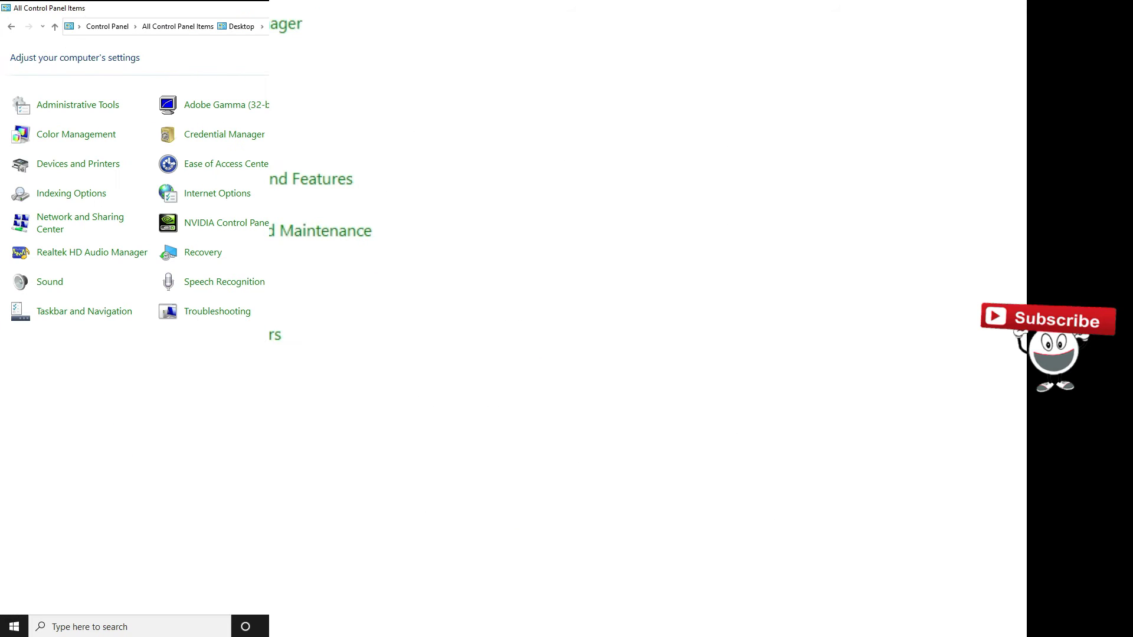
Close Control Panel and check the taskbar speaker volume is at 74
click(1124, 6)
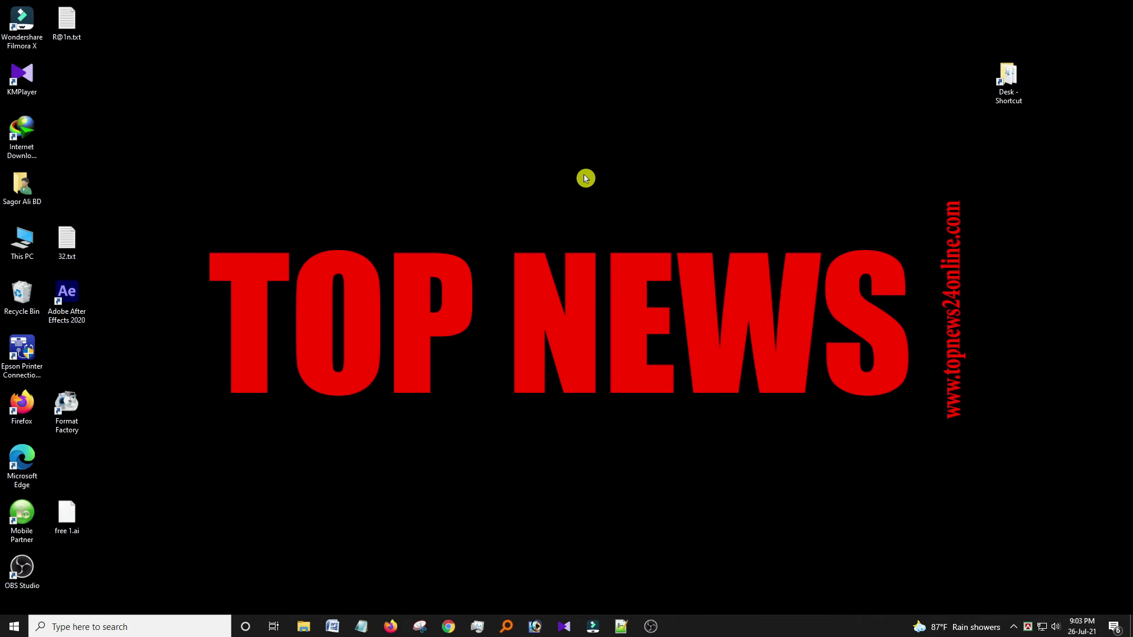
click(1056, 628)
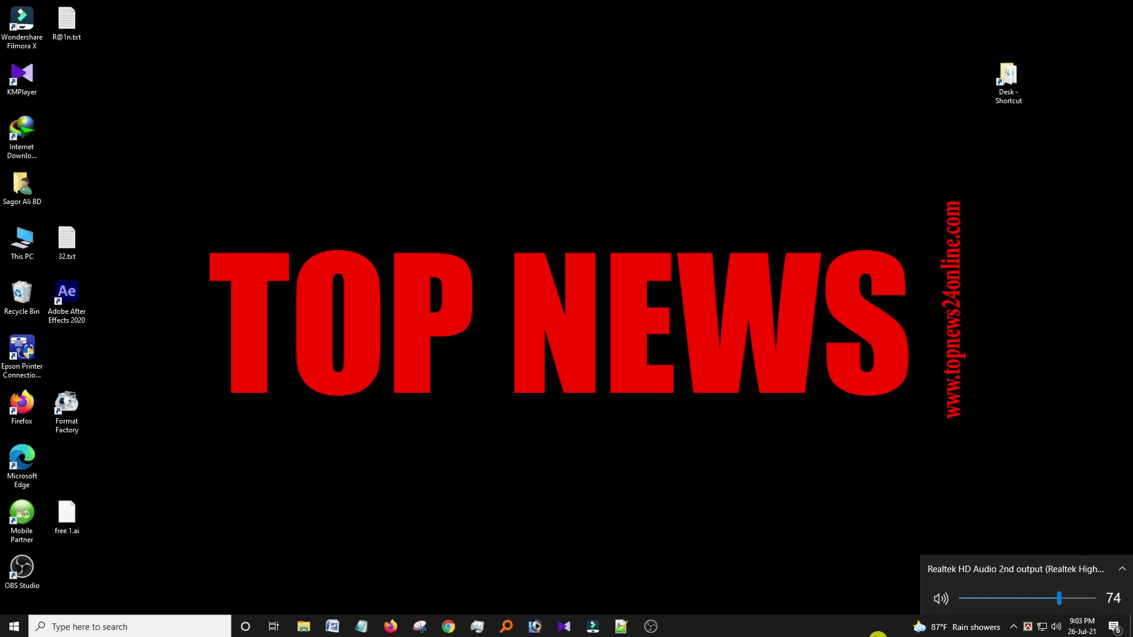
click(845, 634)
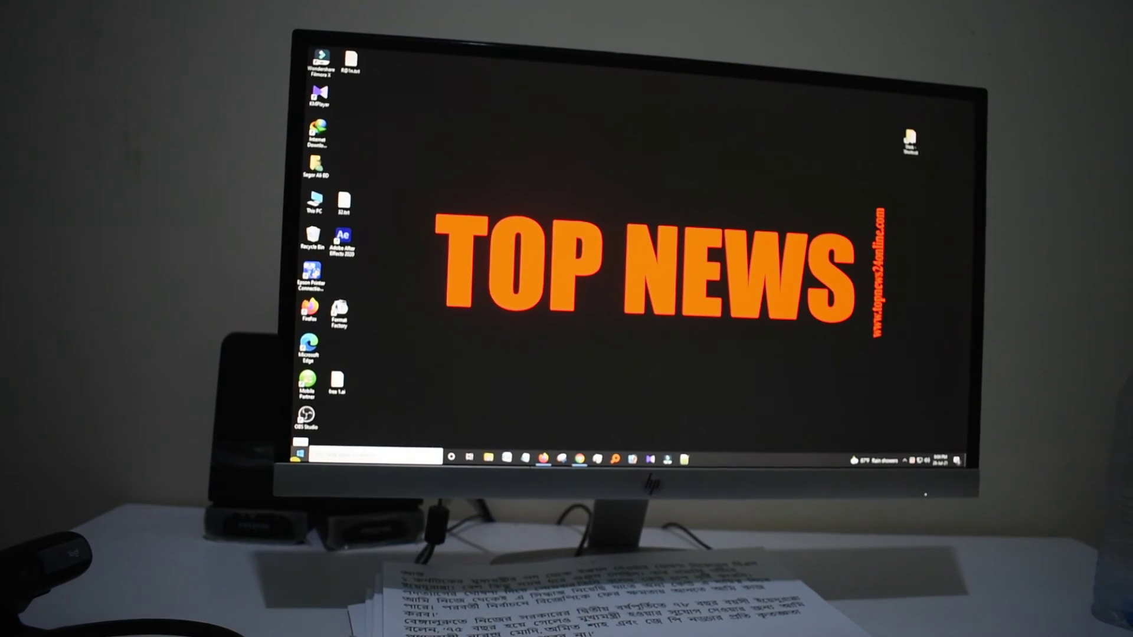
Restart the PC from the Start menu's power options
click(297, 456)
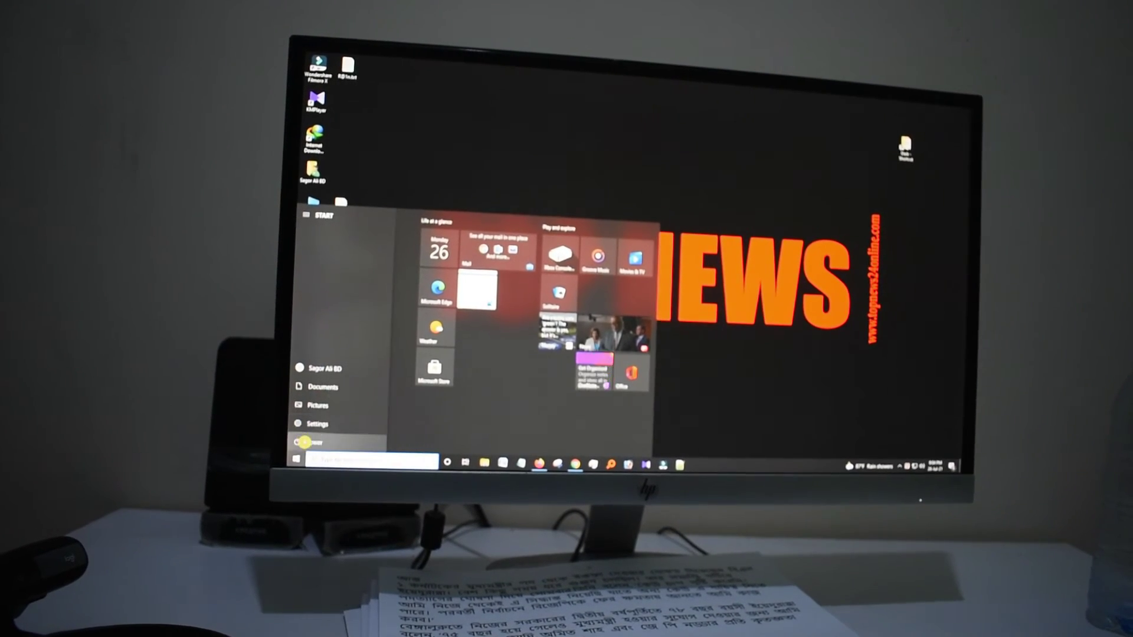
click(304, 441)
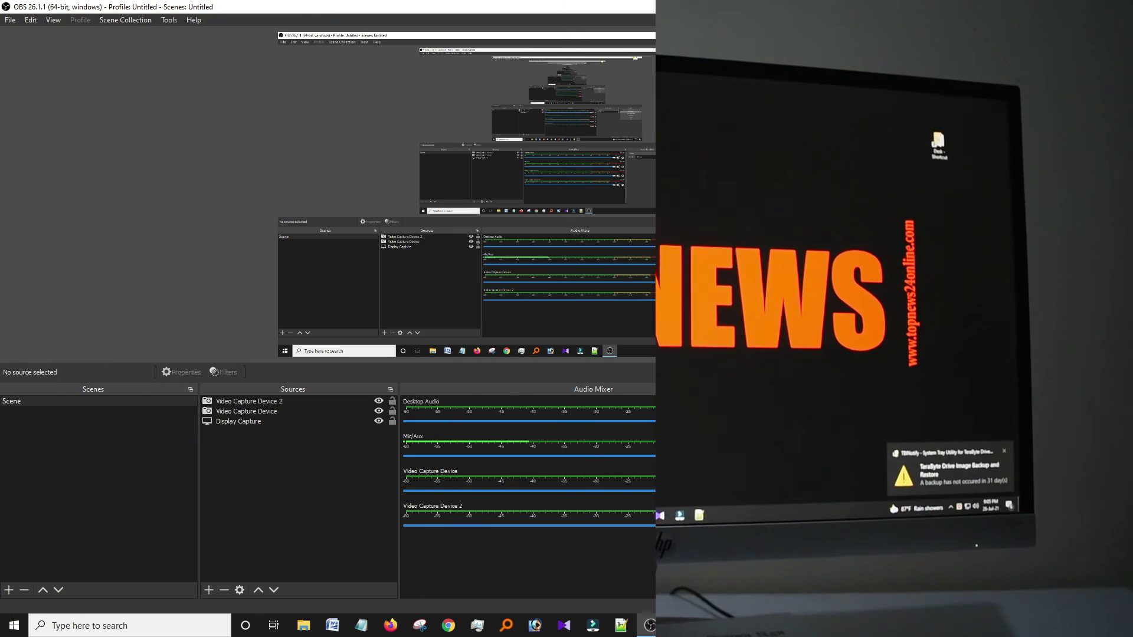
Minimize OBS Studio to reveal the restarted desktop
click(1069, 5)
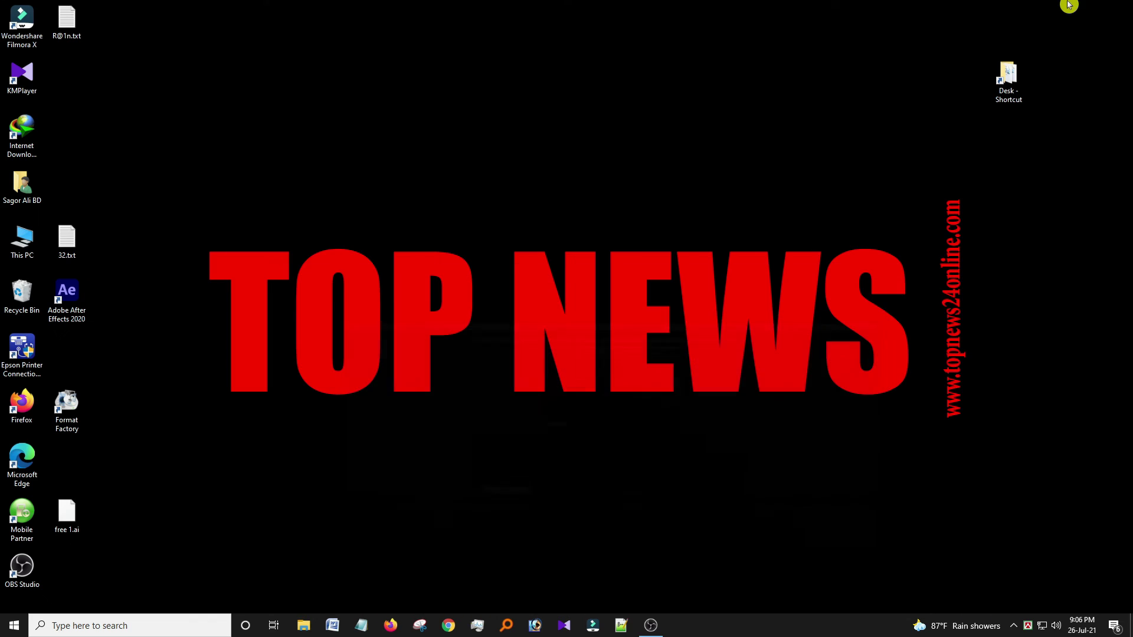